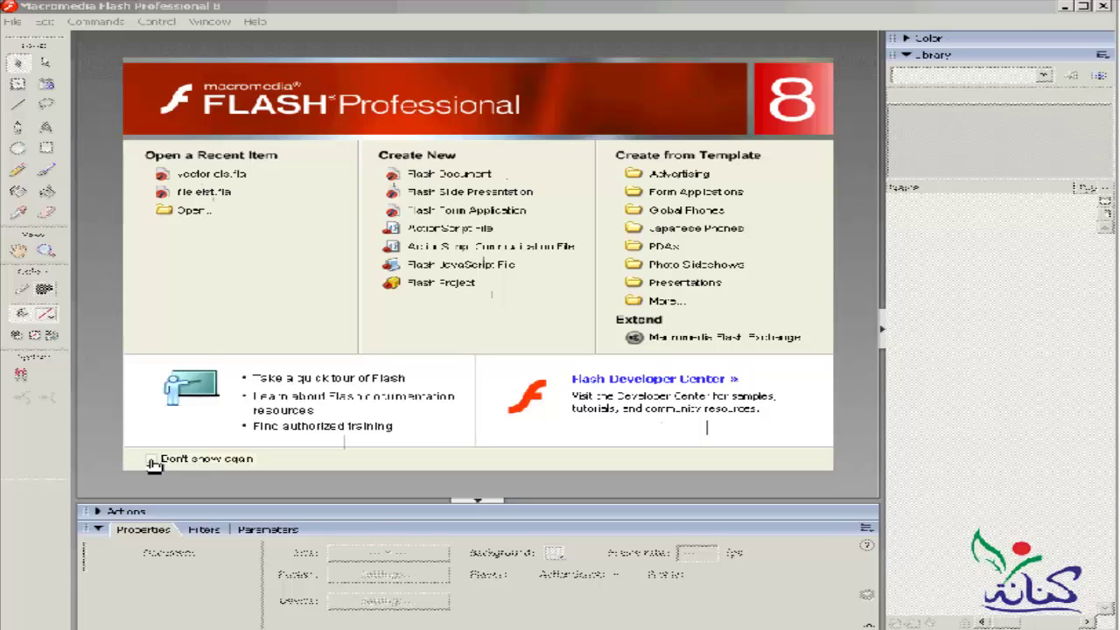
- Tick 'Don't show again' on the Start Page, close Flash, and open the Windows Start menu
click(153, 460)
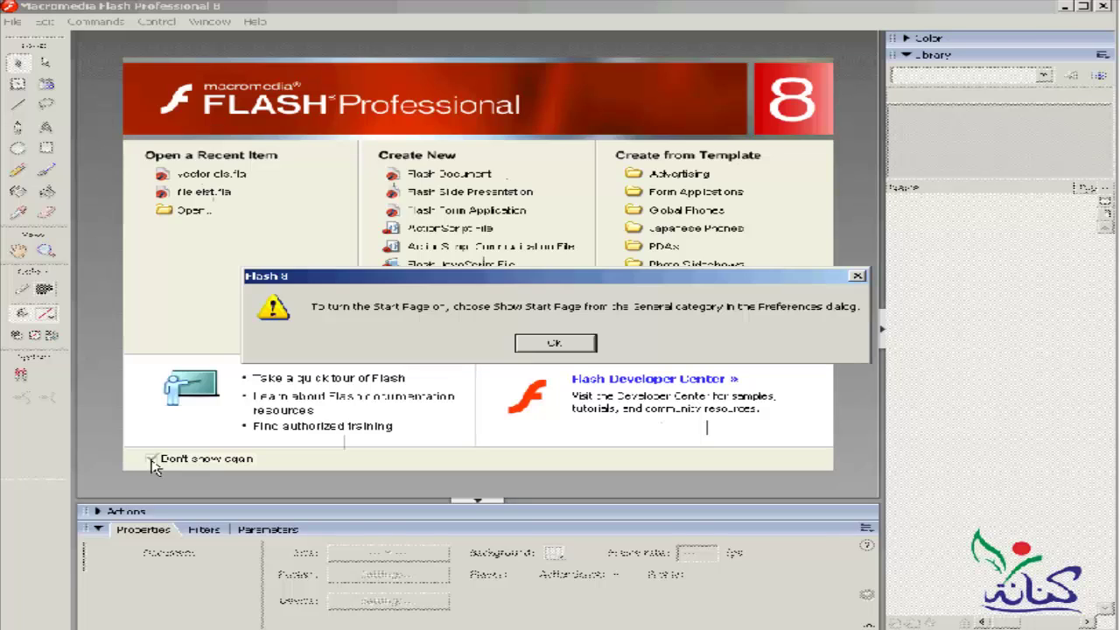
click(552, 346)
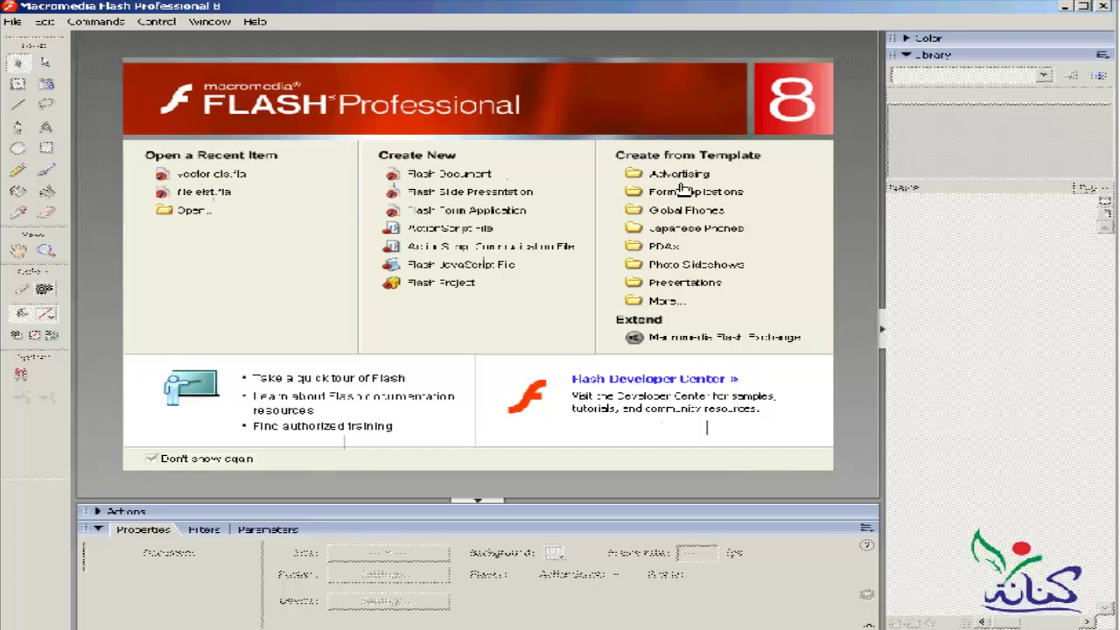
click(1104, 7)
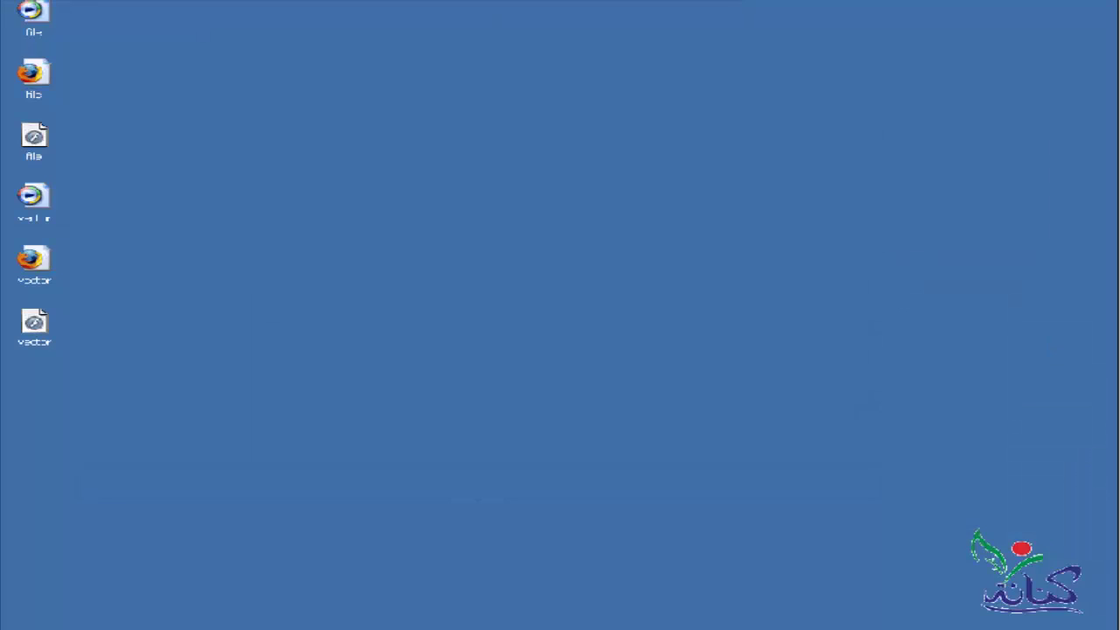
key(super)
- Relaunch Macromedia Flash 8 from Start > Programs, opening directly to a blank Untitled-1 document
click(171, 612)
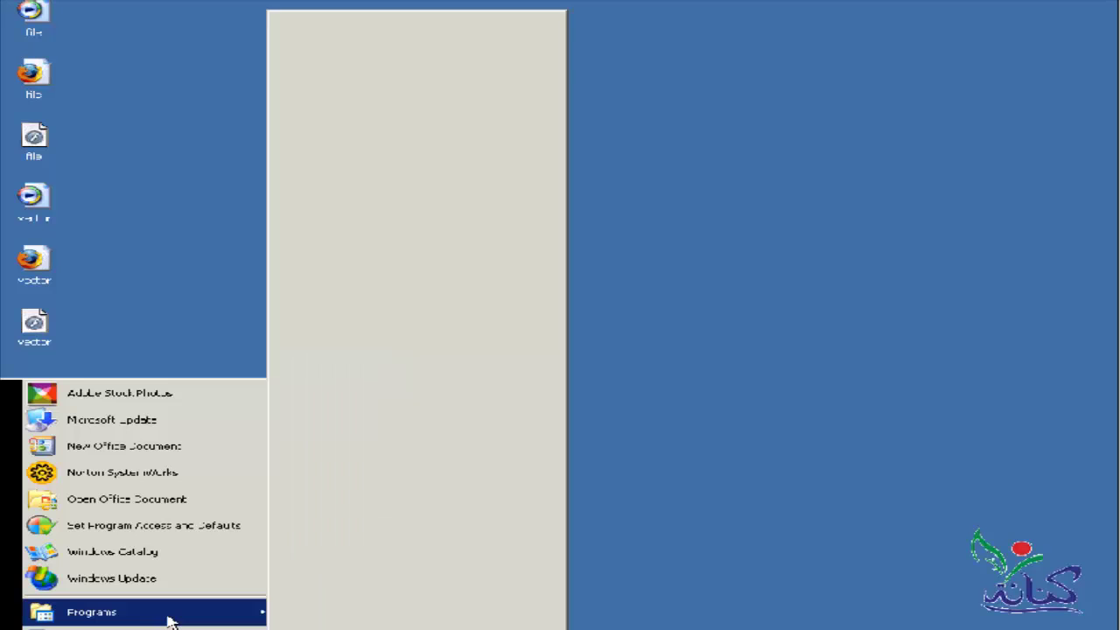
click(431, 584)
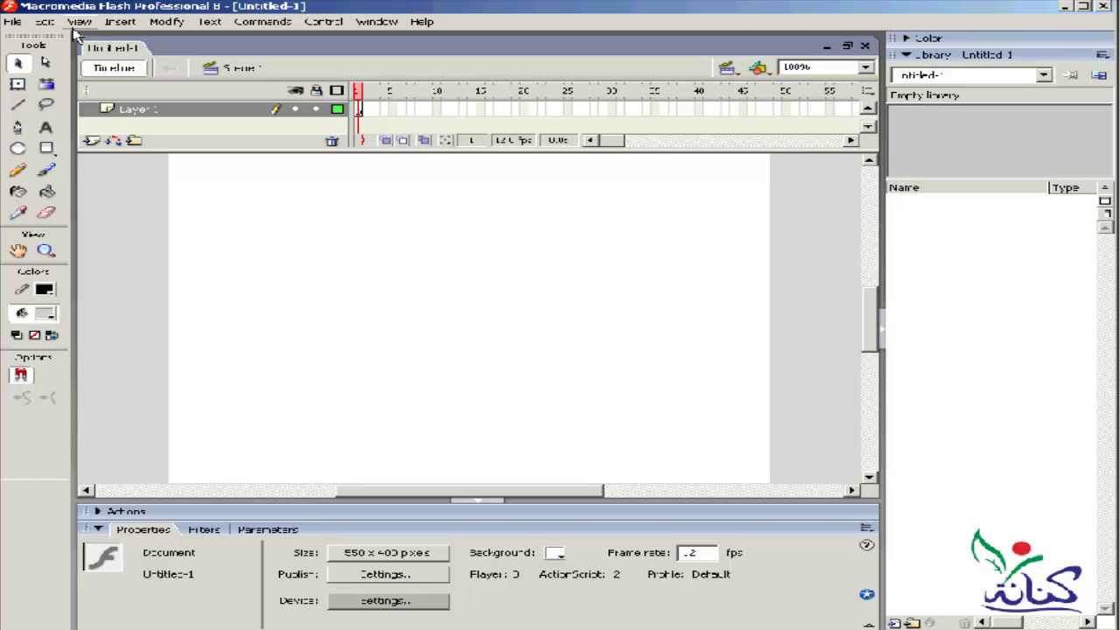
- In Edit > Preferences > General, set On launch to Show Start Page
click(45, 22)
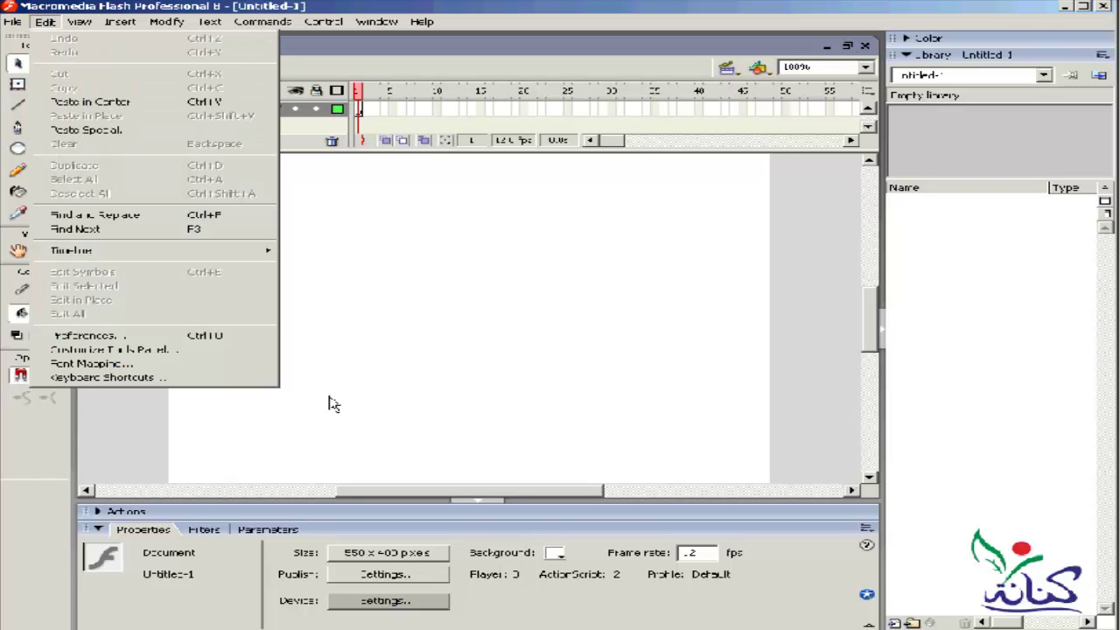
click(217, 339)
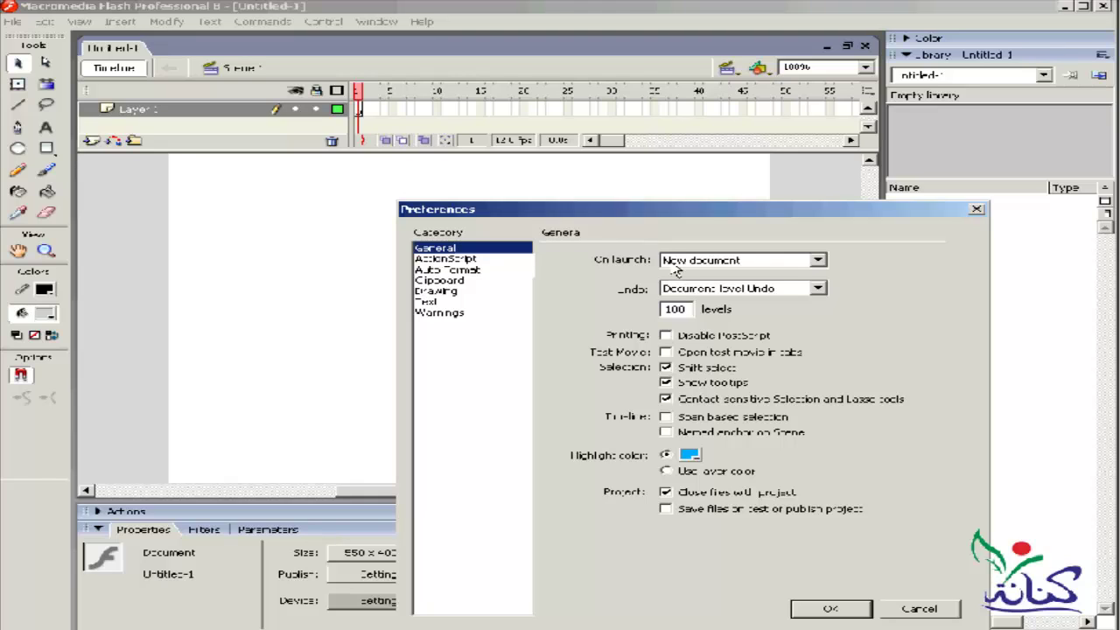
click(817, 261)
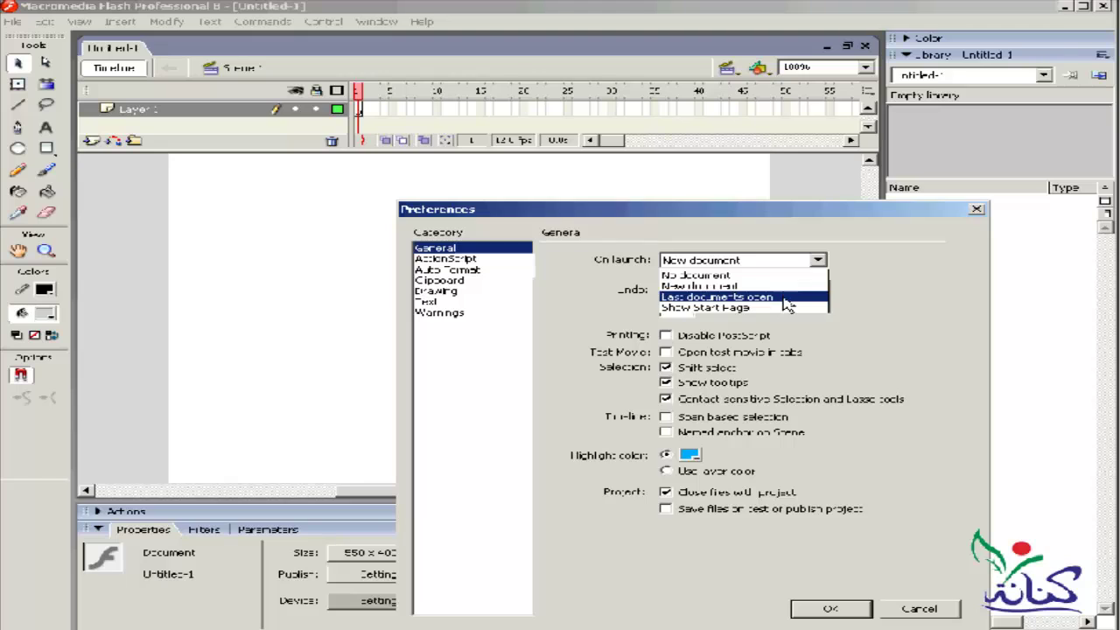
click(661, 308)
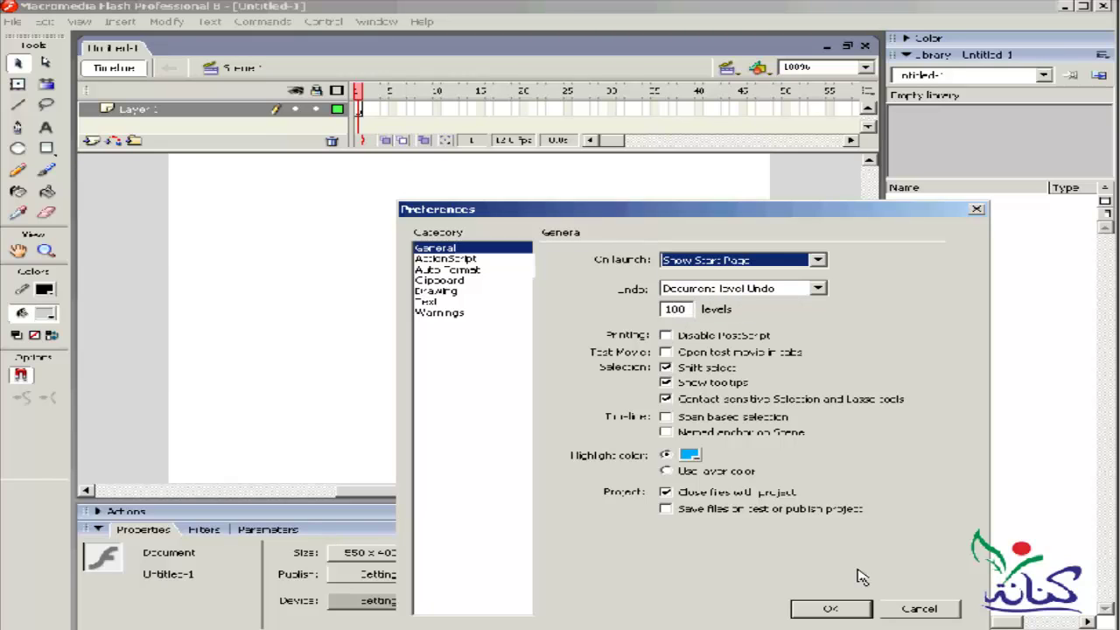
click(830, 608)
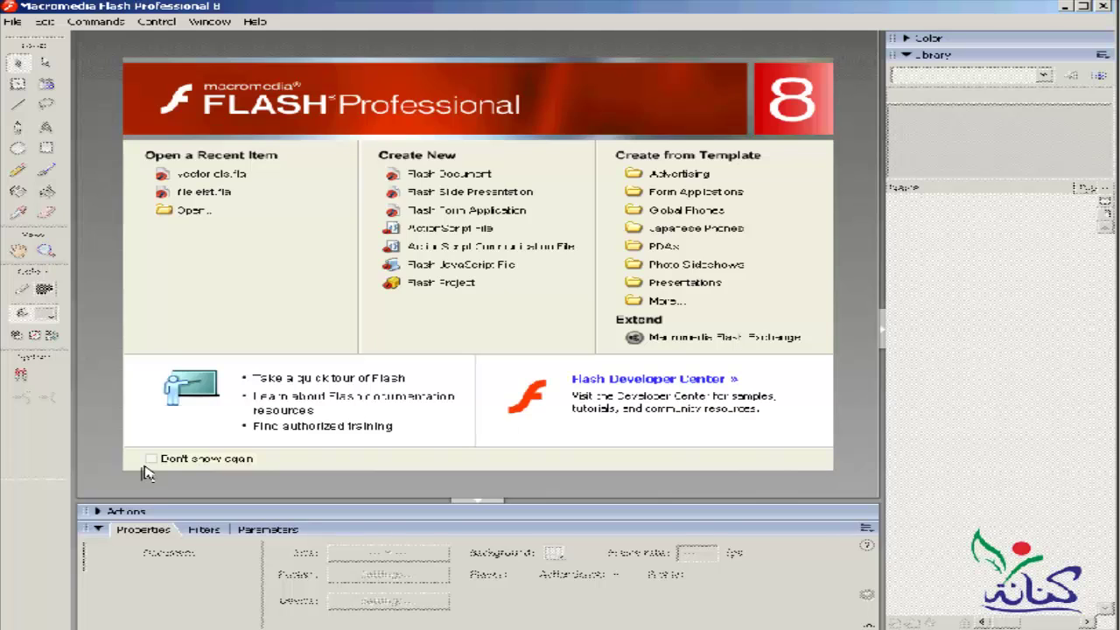
click(44, 21)
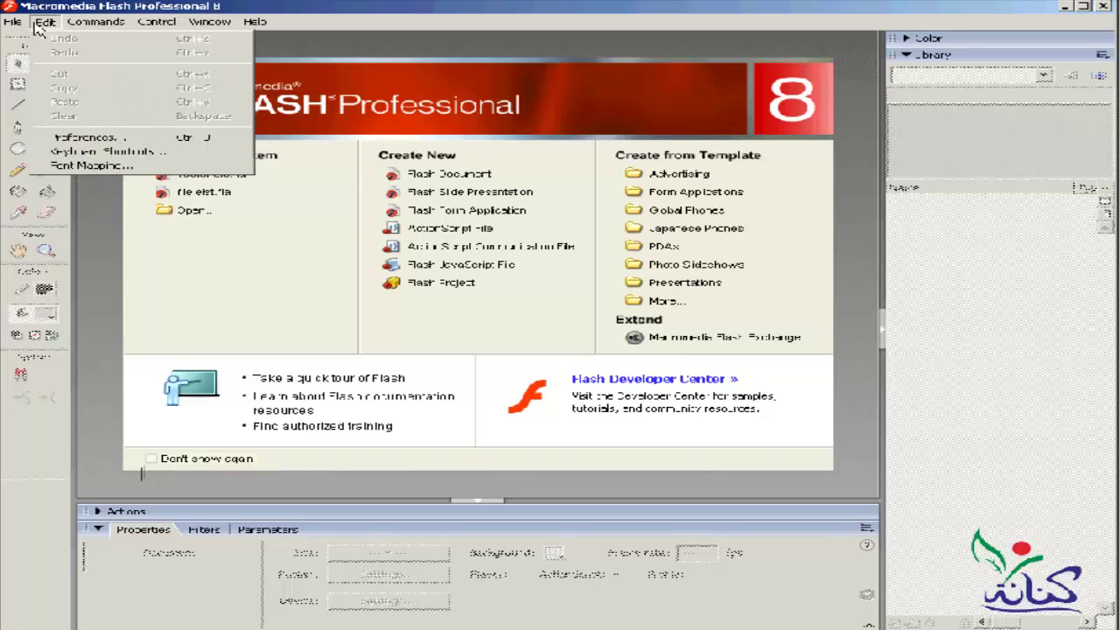
click(113, 141)
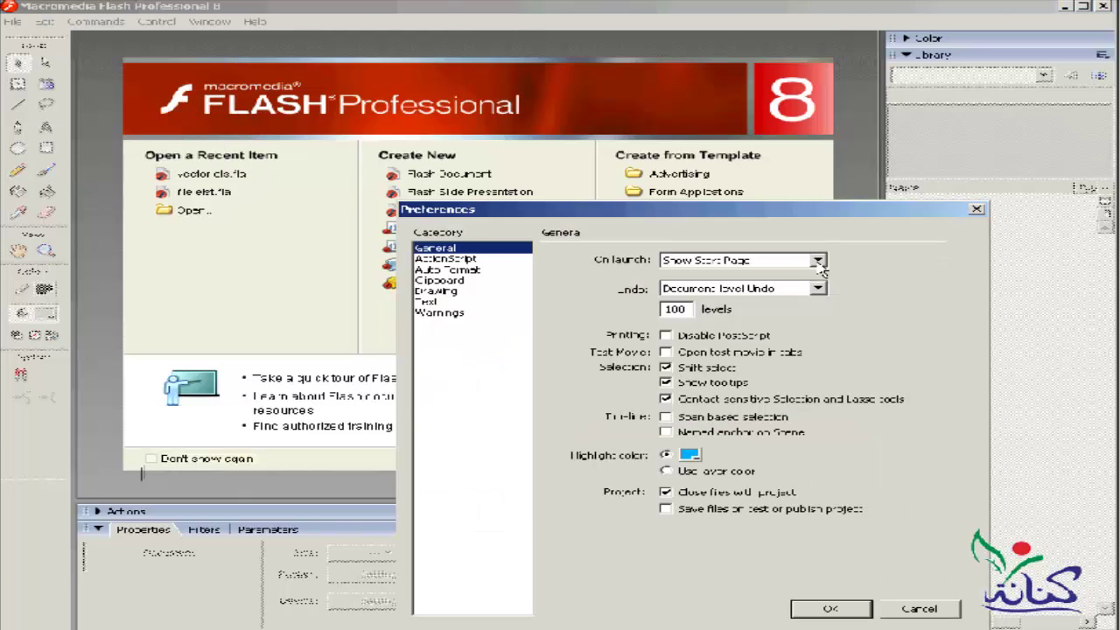
click(818, 261)
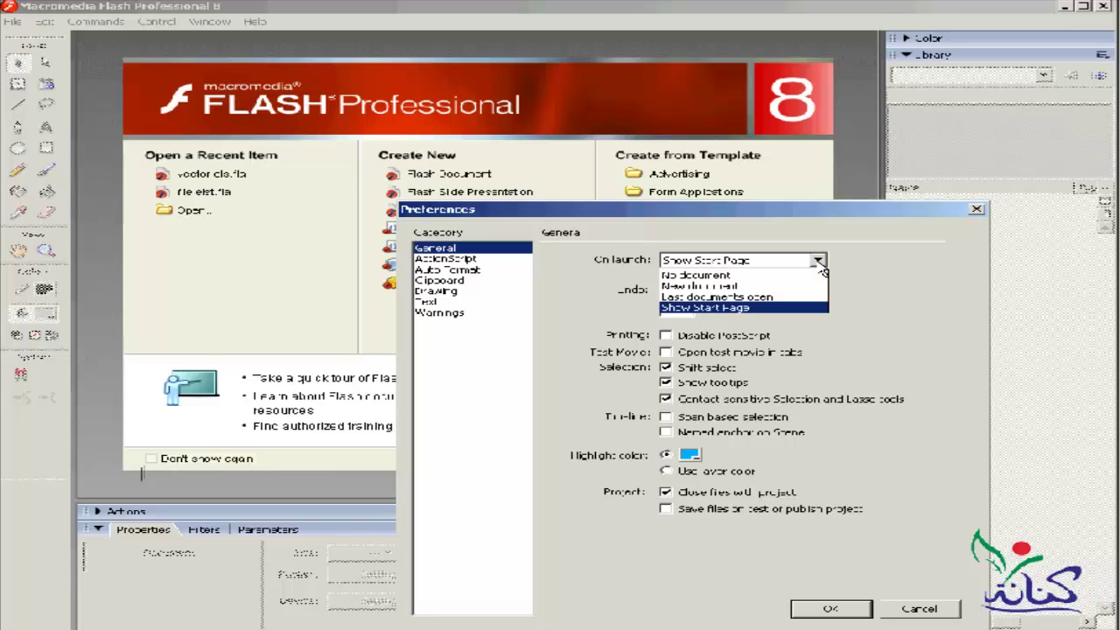
click(820, 266)
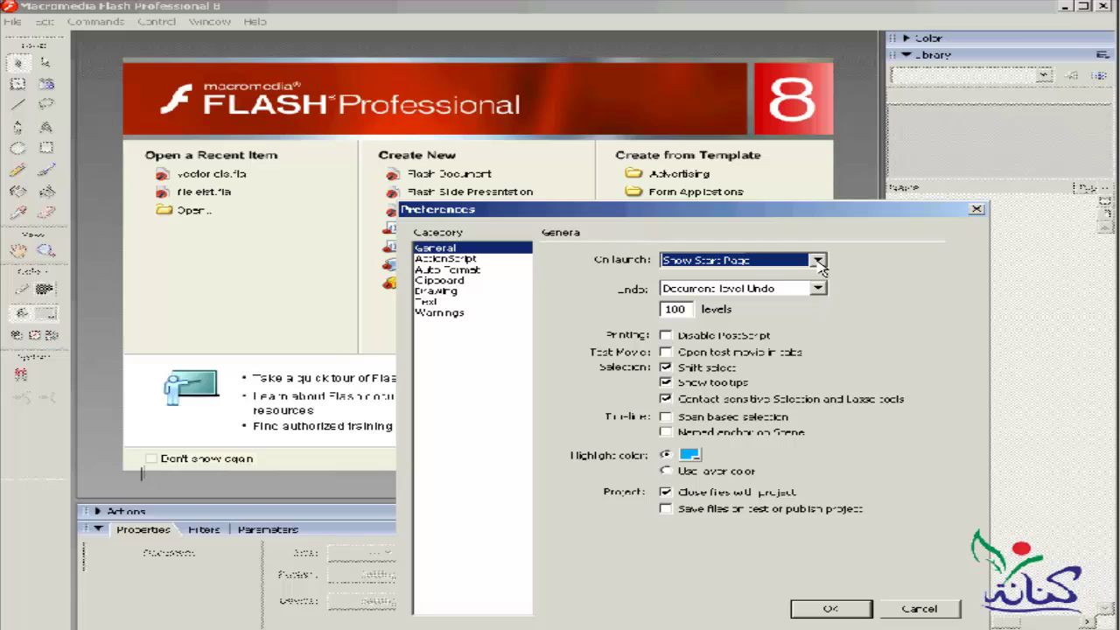
click(846, 612)
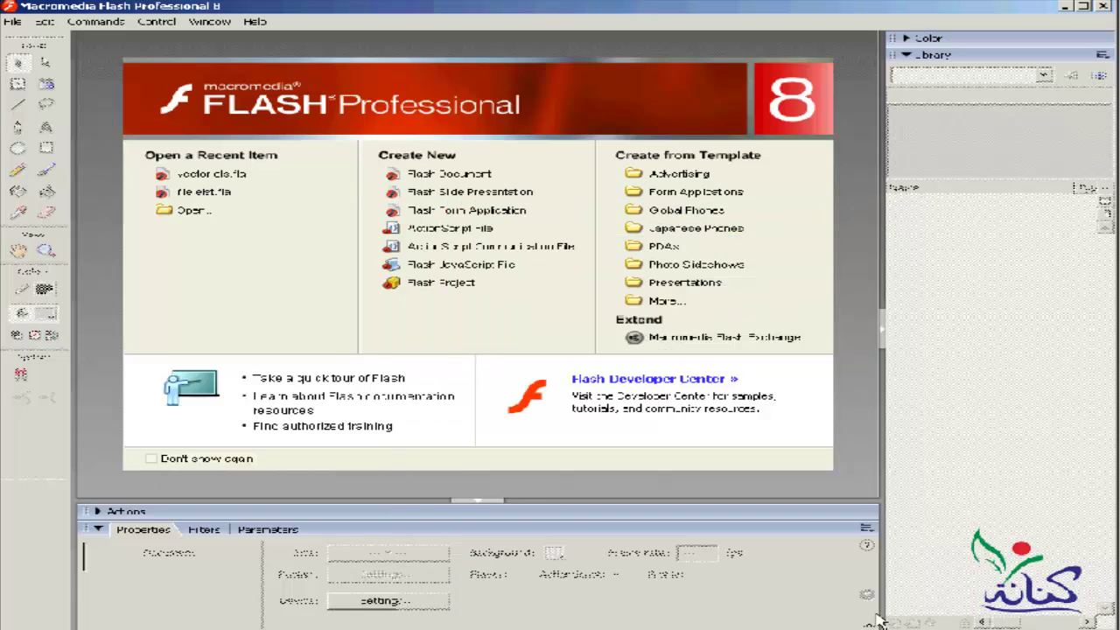